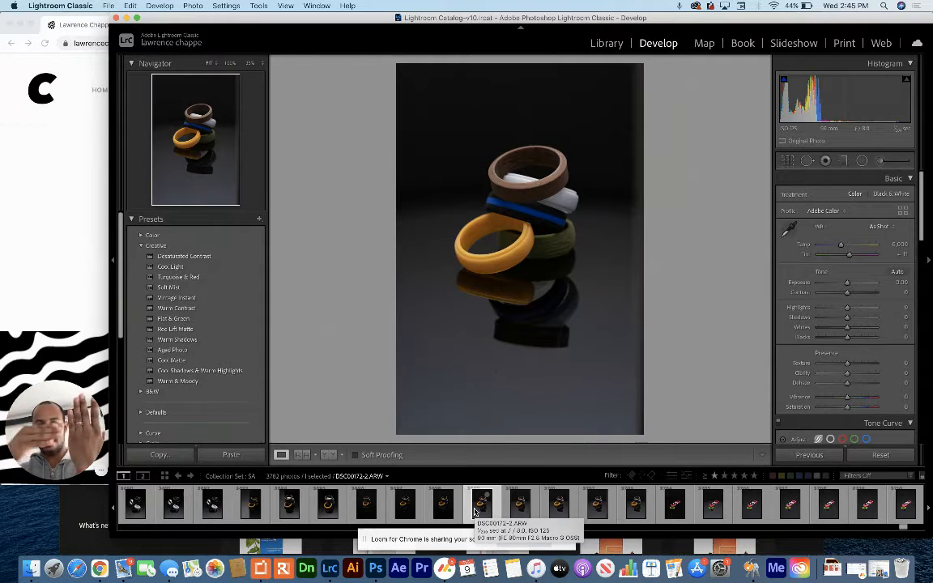
Open the five stacked-ring photos DSC00172-2.ARW through DSC00176-2.ARW together as layers in one Photoshop document.
left_click(635, 508, "shift")
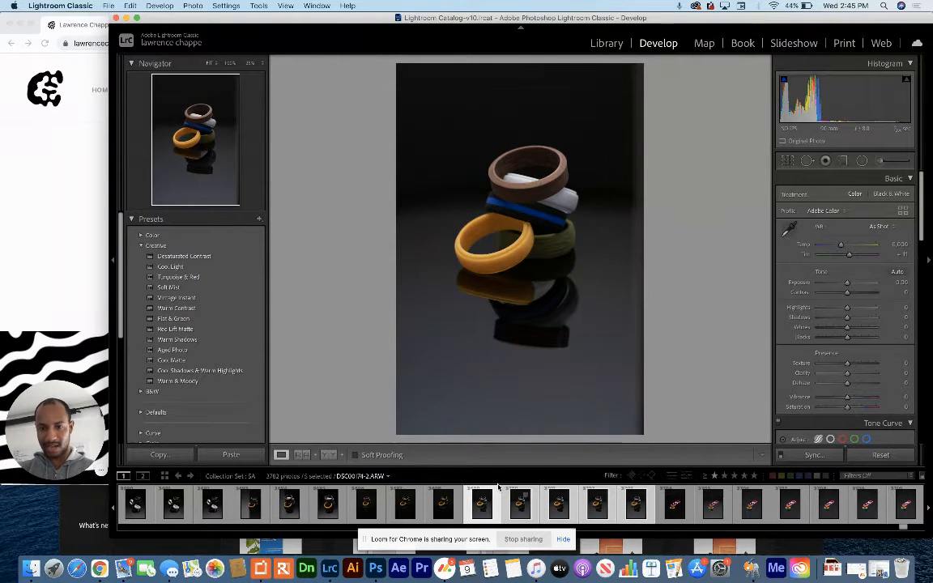
right_click(633, 511)
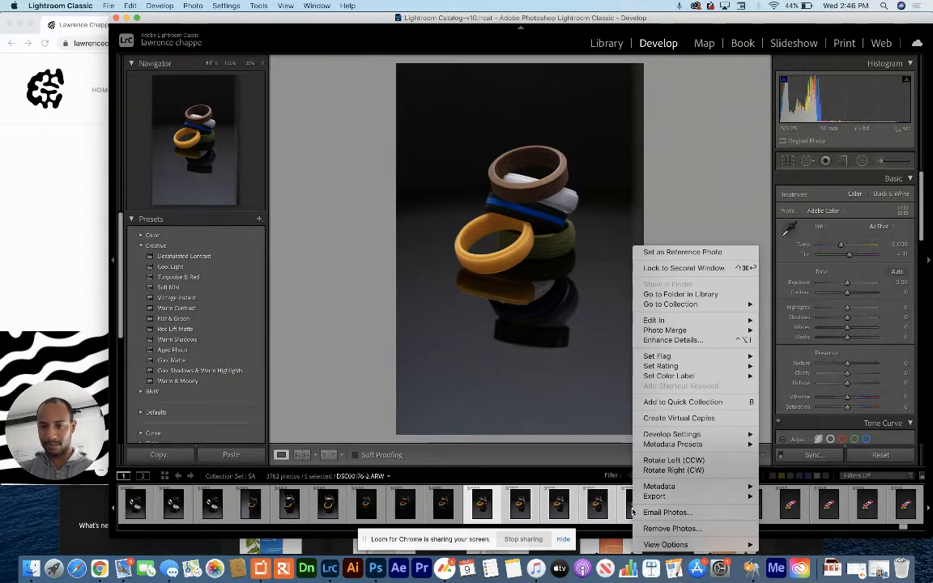
mouse_move(688, 320)
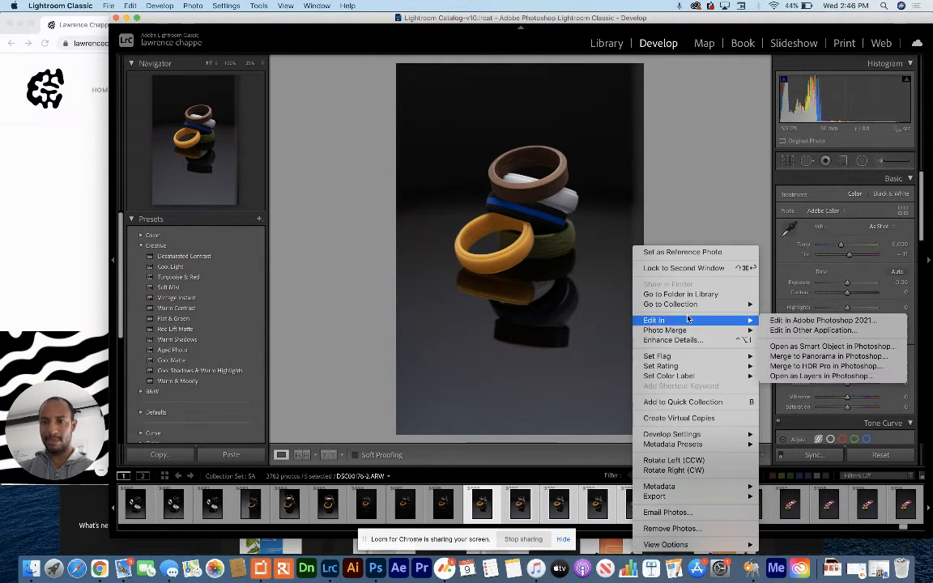
left_click(820, 376)
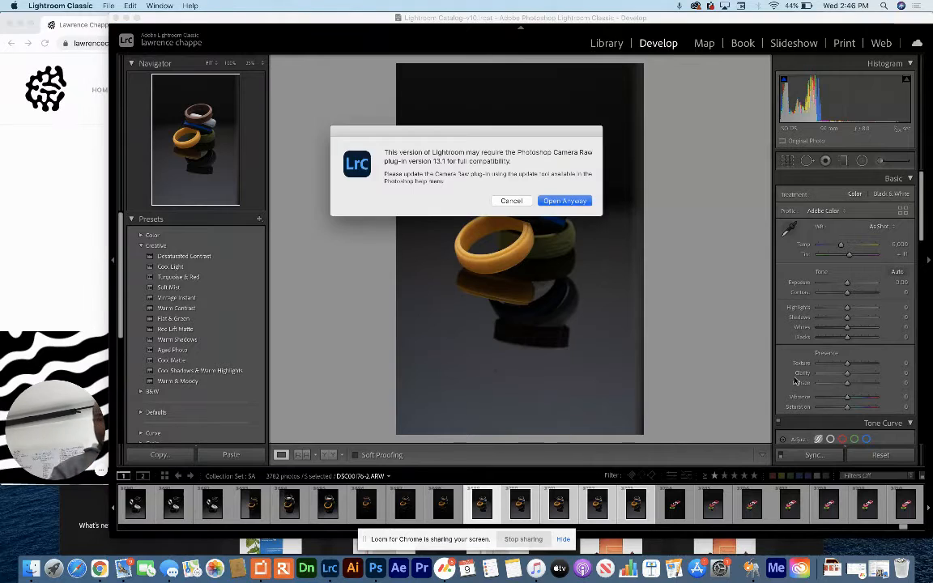
key("Return")
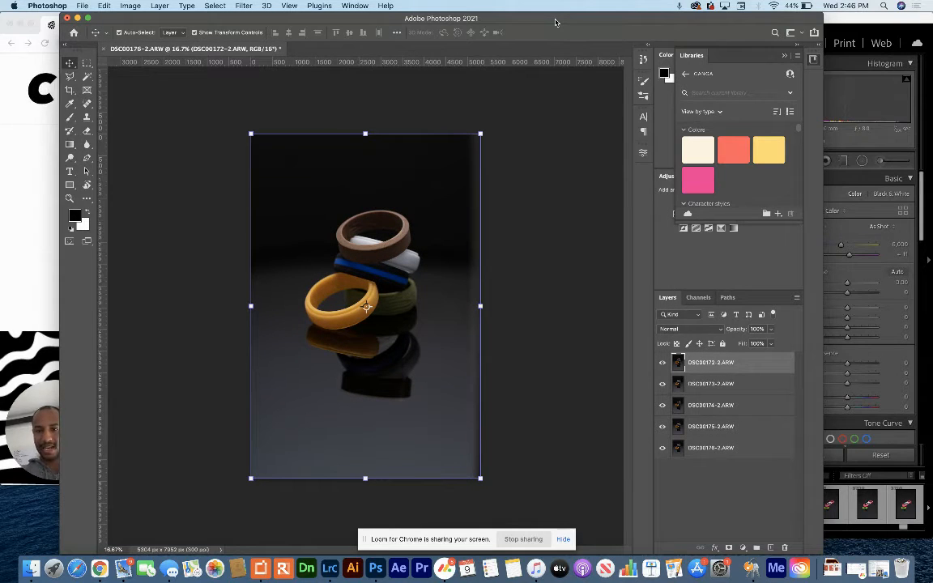
Auto-align all five photo layers, from DSC00172-2.ARW to DSC00176-2.ARW.
left_click_drag(555, 22, 650, 14)
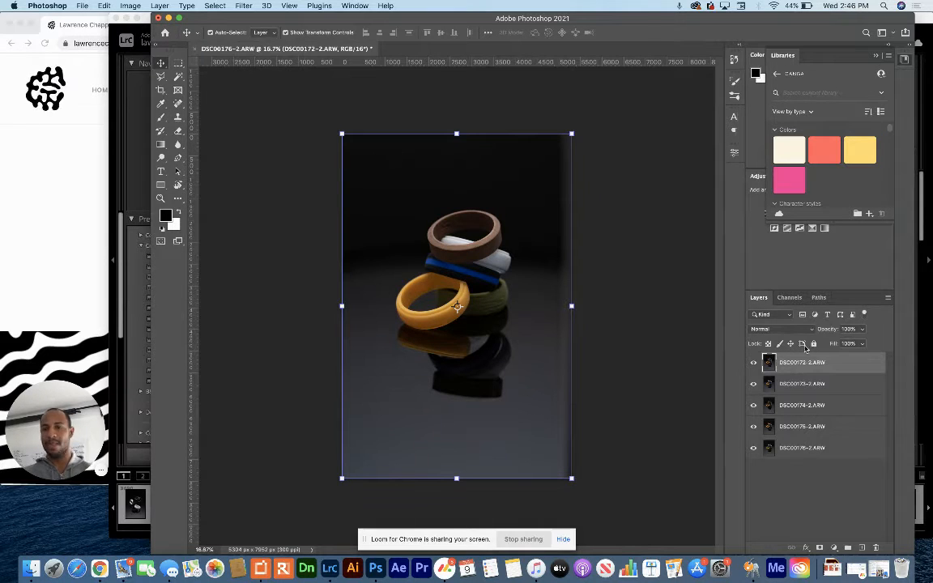
left_click(782, 454, "shift")
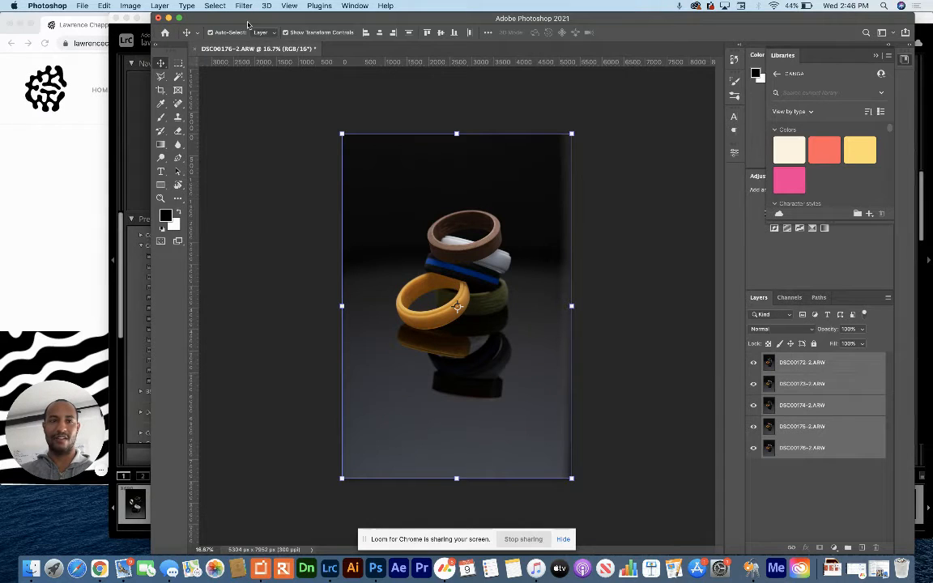
left_click(160, 5)
mouse_move(128, 6)
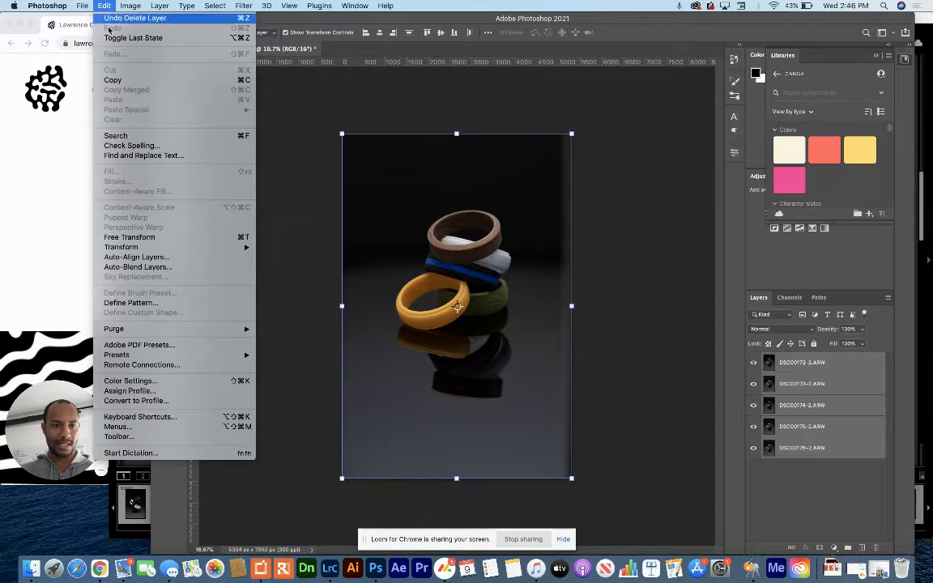
left_click(124, 257)
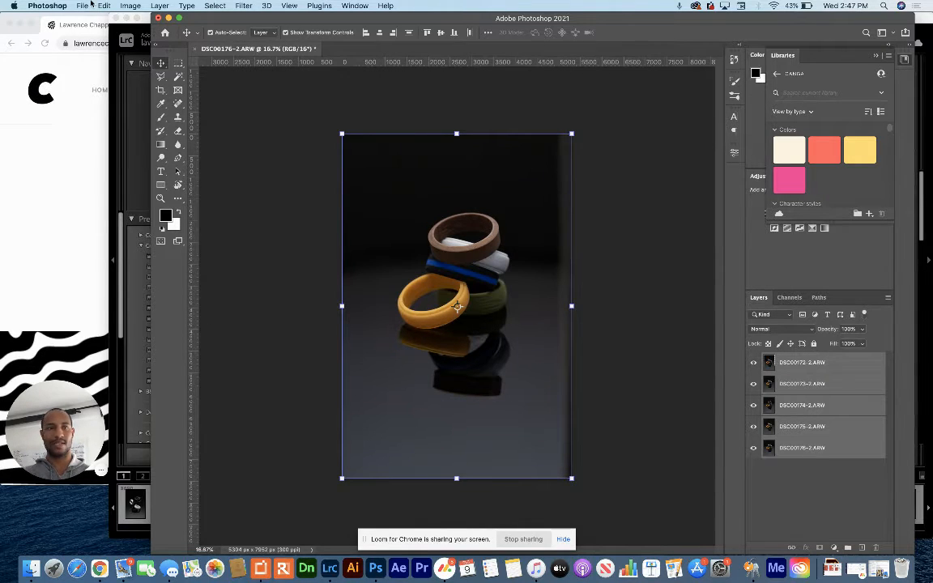
Auto-blend the five aligned layers as Stack Images with Seamless Tones and Colors and Content Aware Fill Transparent Areas enabled.
left_click(84, 5)
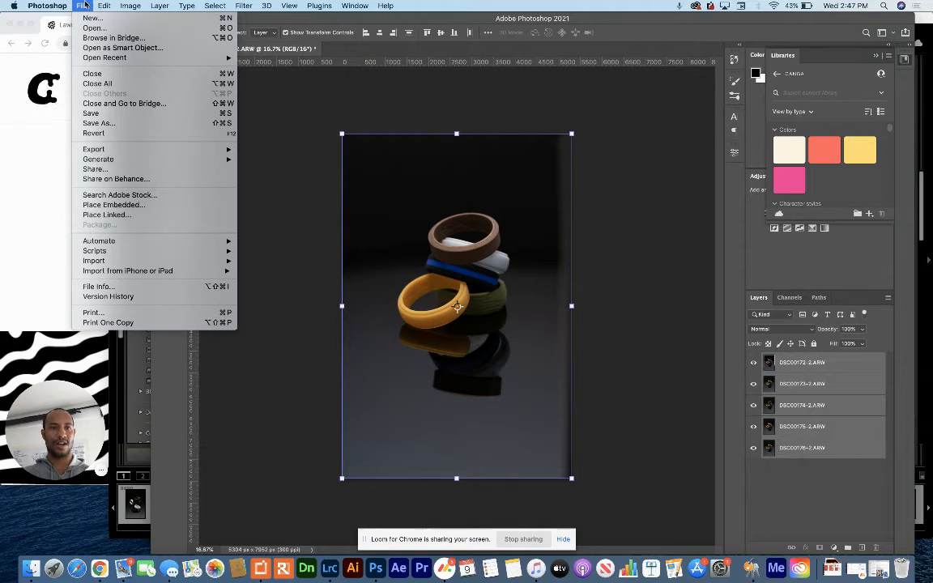
mouse_move(104, 4)
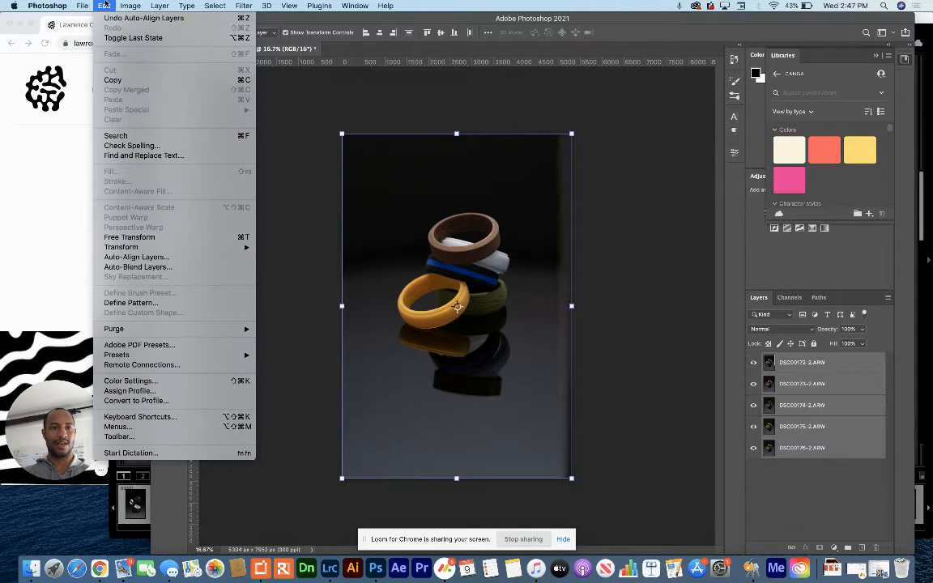
left_click(139, 267)
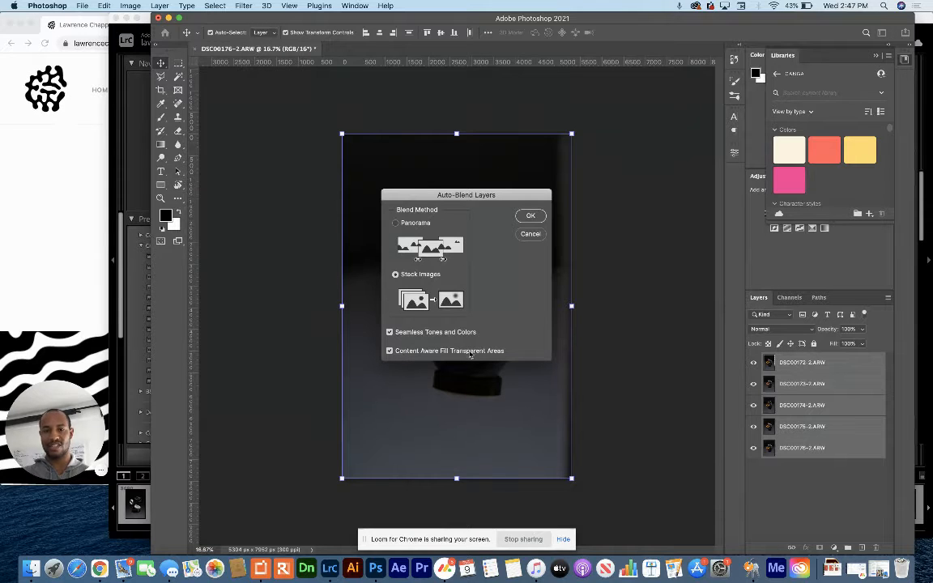
left_click(531, 215)
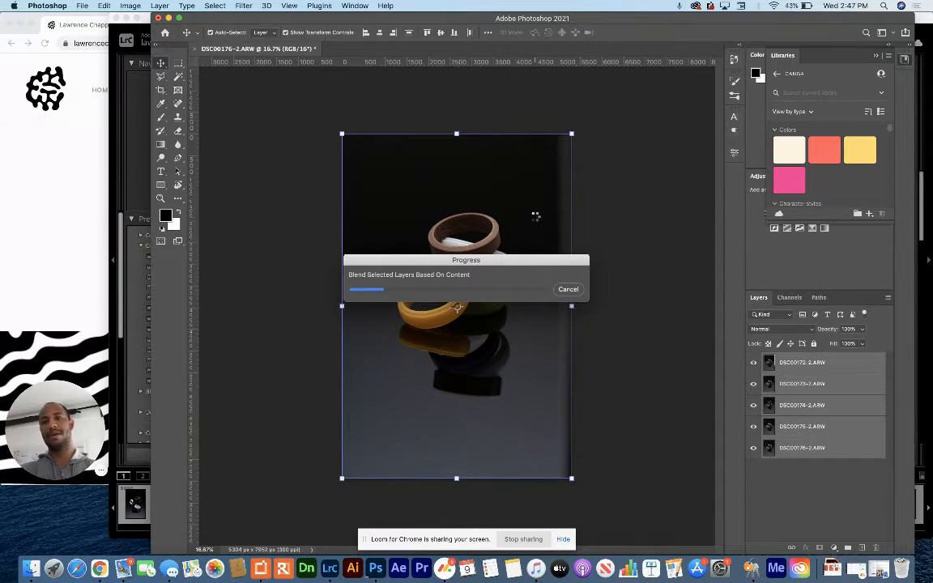
left_click(101, 470)
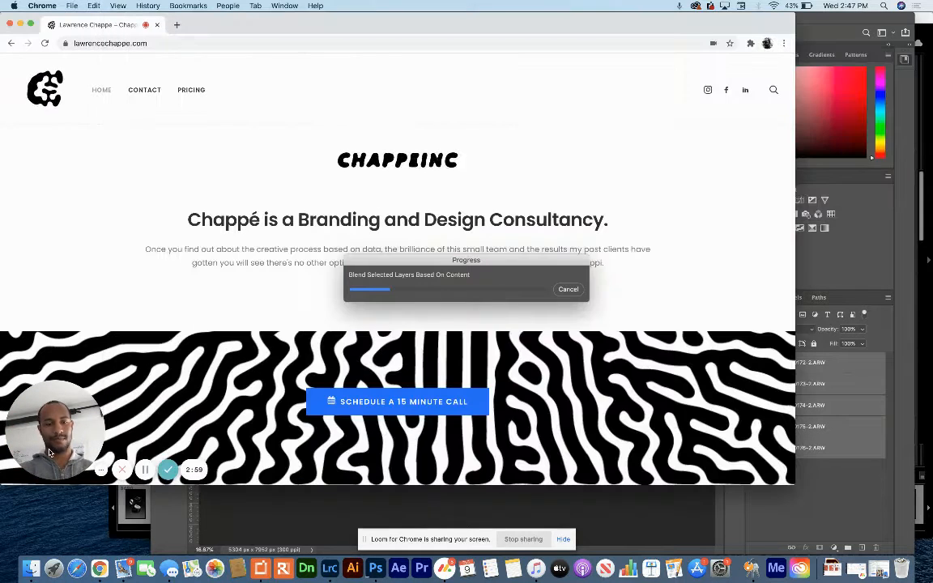
left_click(146, 472)
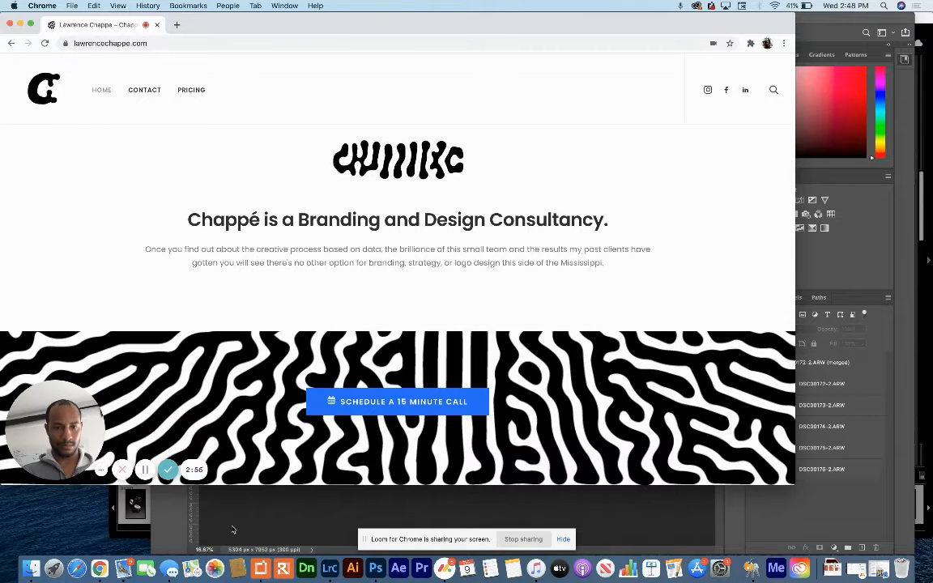
Return to Photoshop and inspect the blended rings and their reflections up close for focus from front to back.
left_click(233, 530)
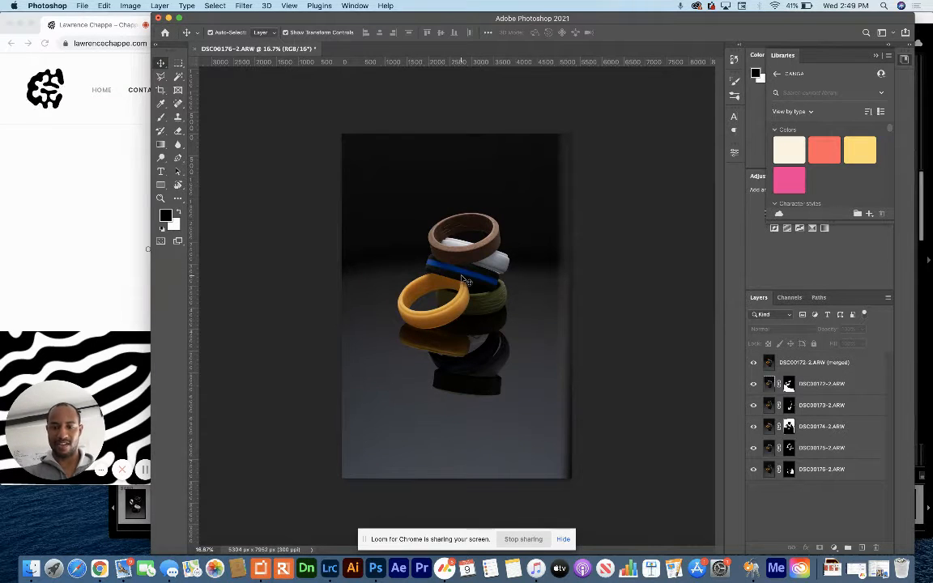
key("super+equal")
key("super+equal")
key("super+equal")
key("super+equal")
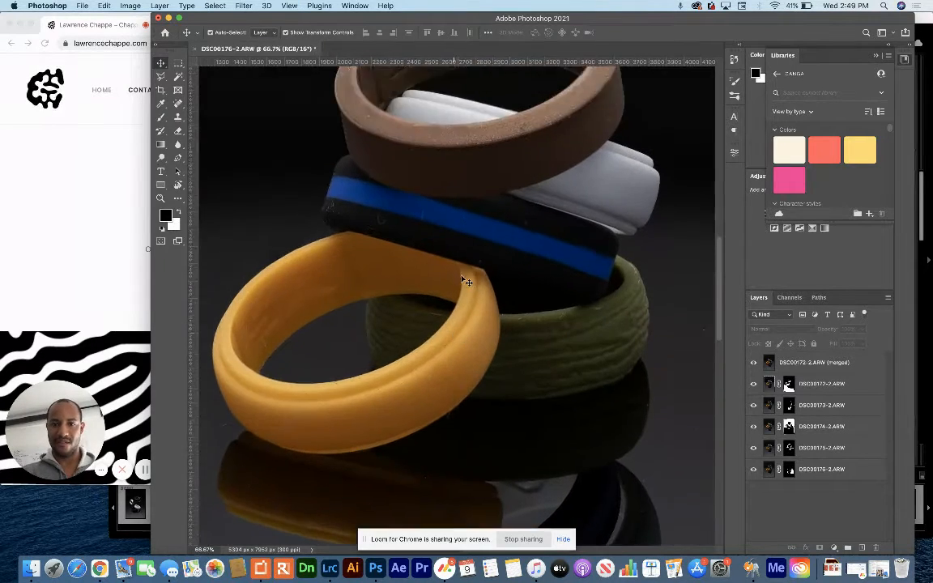
scroll(462, 277, "down", 1)
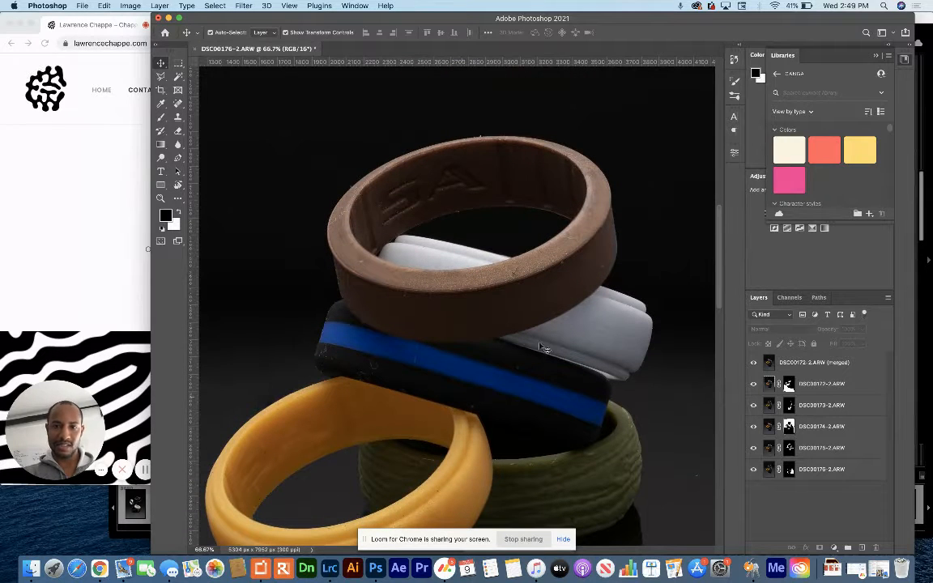
scroll(394, 382, "down", 5)
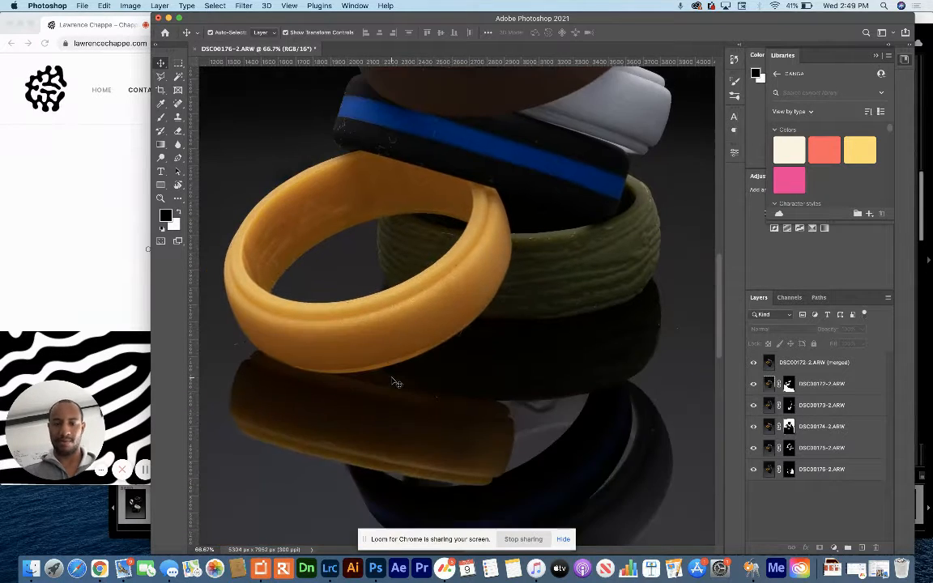
key("super+0")
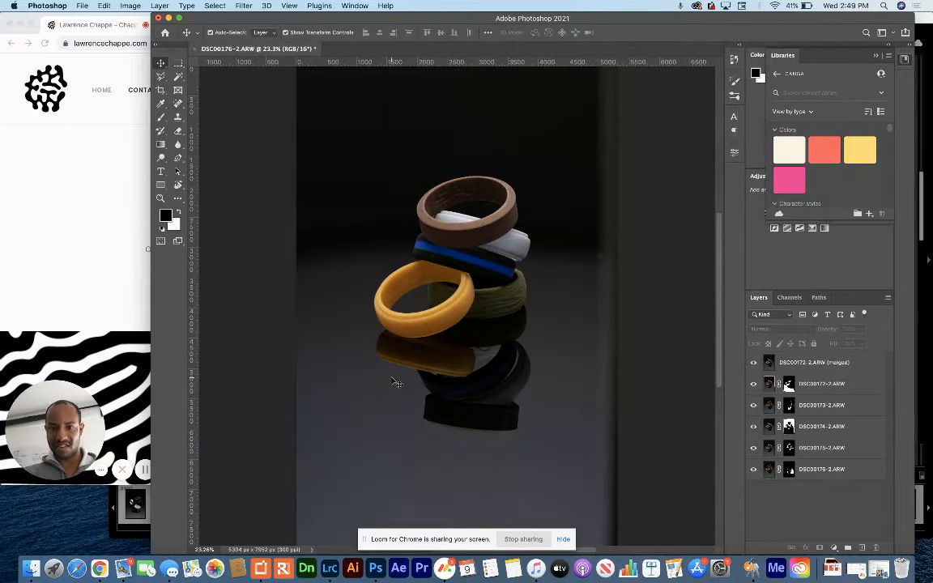
Save the blended ring image as DSC00172-2-Edit.tif and switch to Lightroom Classic with that photo selected.
key("super+s")
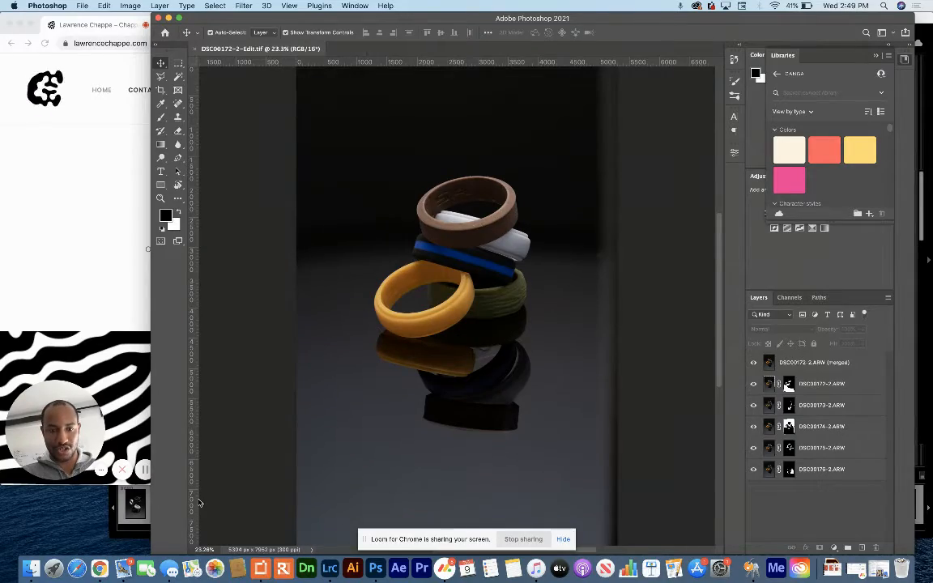
scroll(199, 503, "down", 5)
scroll(199, 503, "down", 5)
key("ctrl+Right")
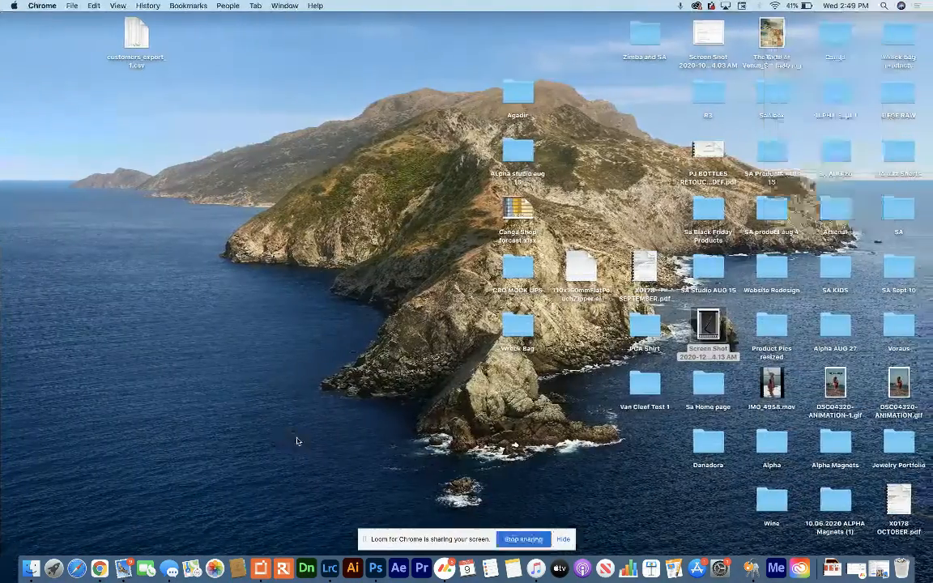
key("ctrl+Left")
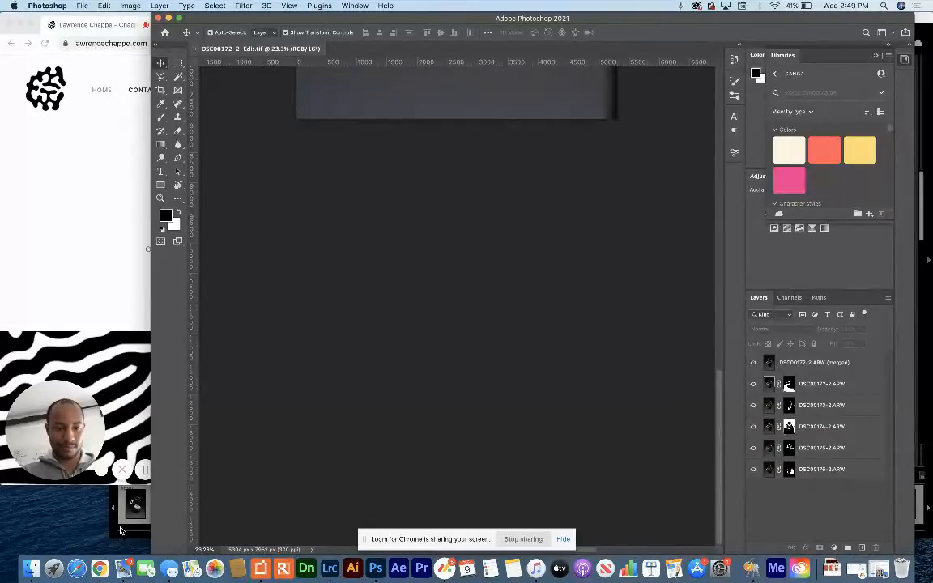
key("ctrl+Up")
left_click(523, 445)
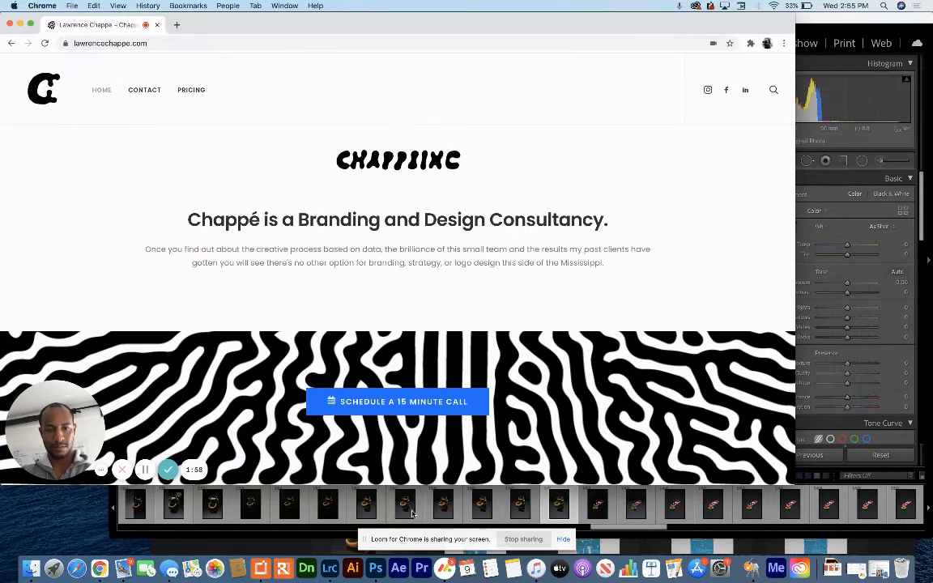
left_click(553, 507)
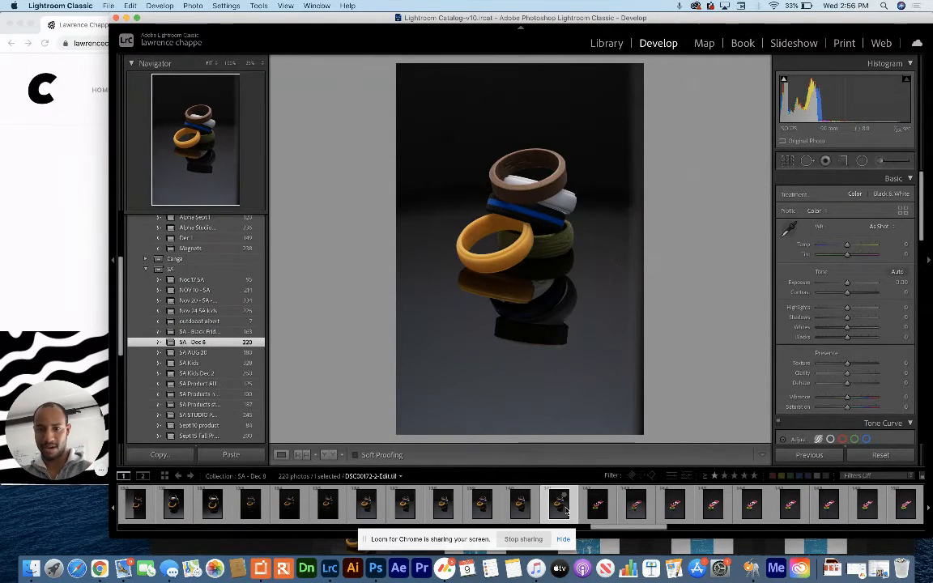
Examine the focus-stacked photo at 100% across the brown, blue-striped, yellow and green rings.
left_click(530, 174)
scroll(509, 271, "down", 5)
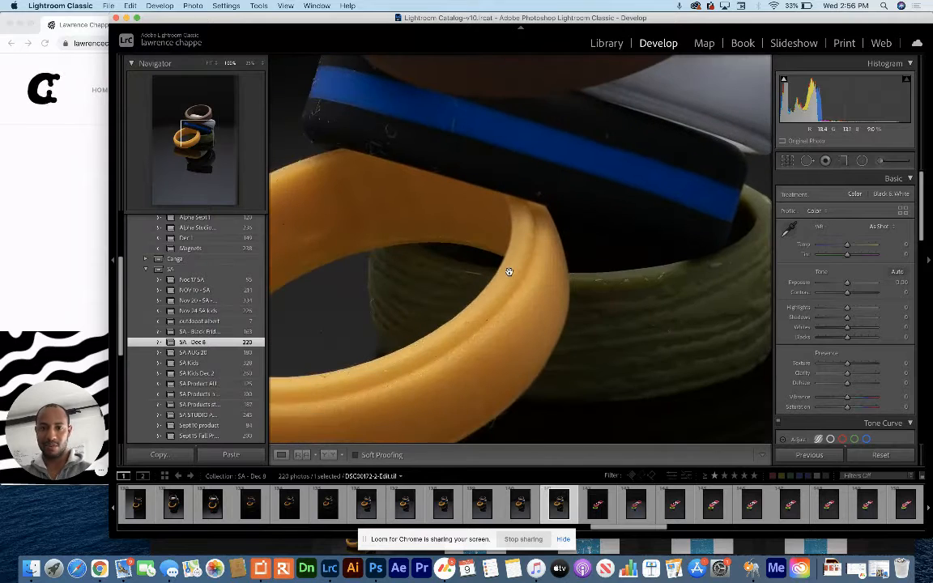
scroll(508, 272, "up", 3)
scroll(508, 272, "up", 4)
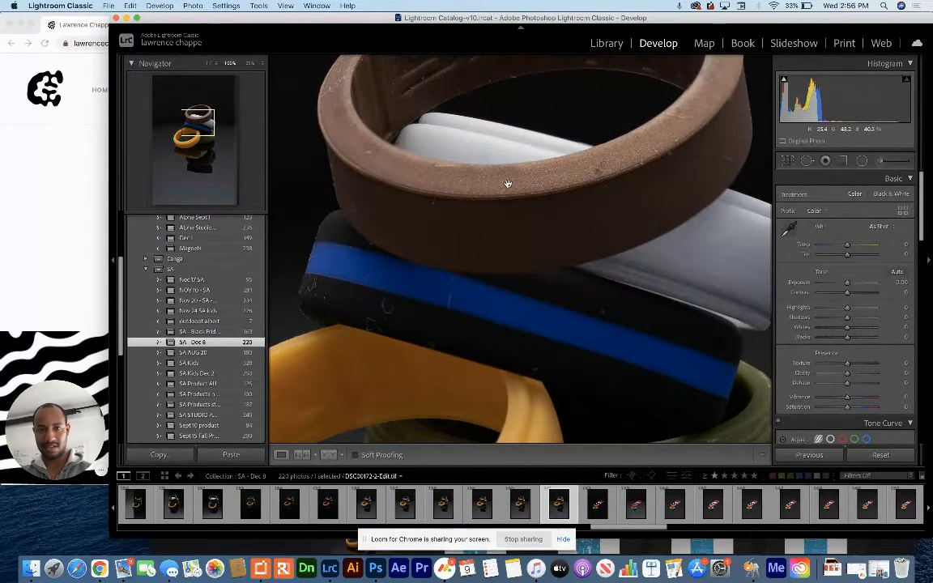
scroll(508, 183, "up", 3)
scroll(556, 91, "down", 6)
scroll(555, 90, "down", 3)
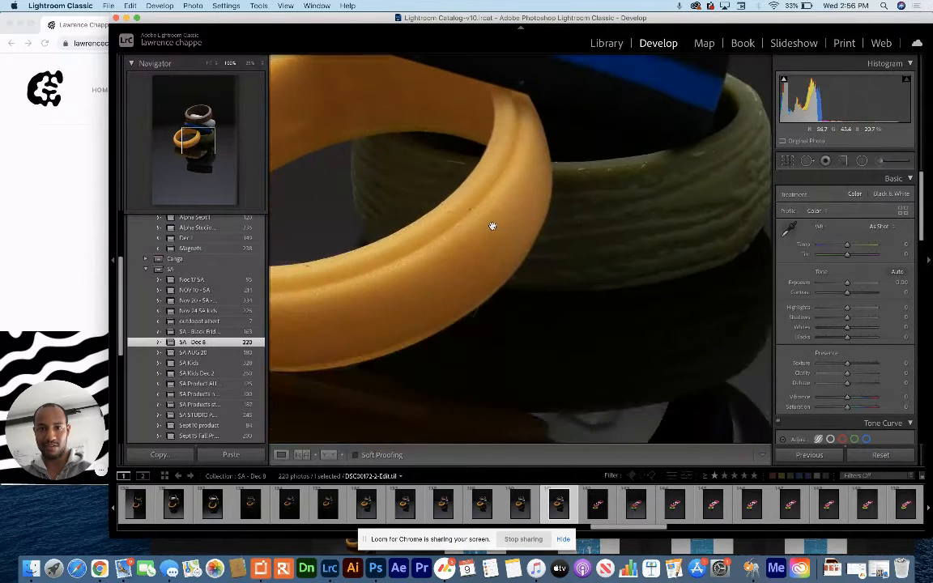
left_click(492, 226)
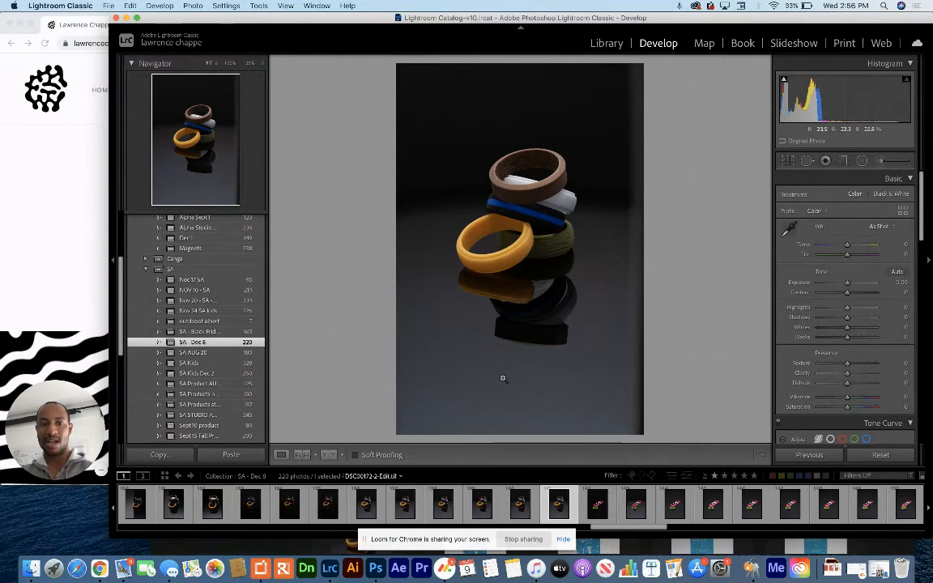
left_click(50, 427)
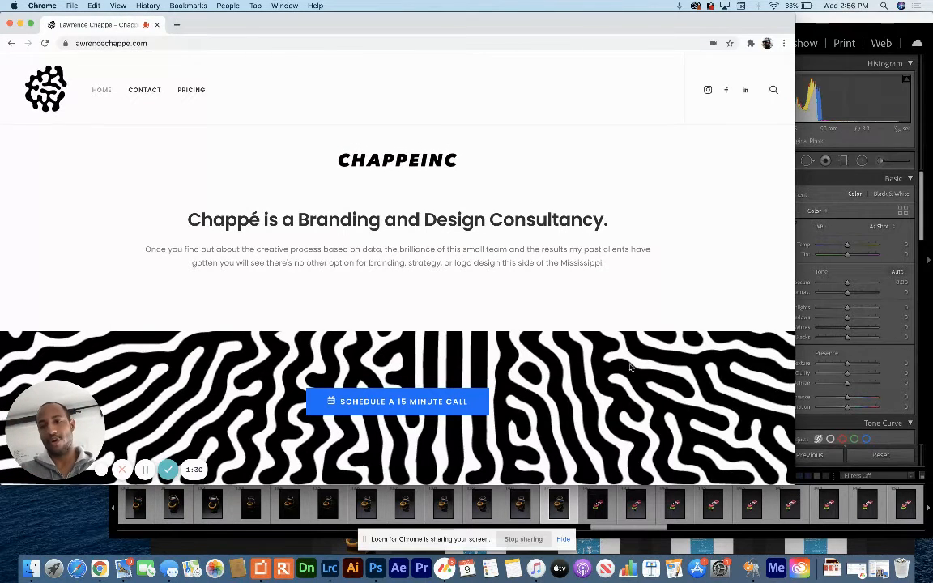
left_click(807, 20)
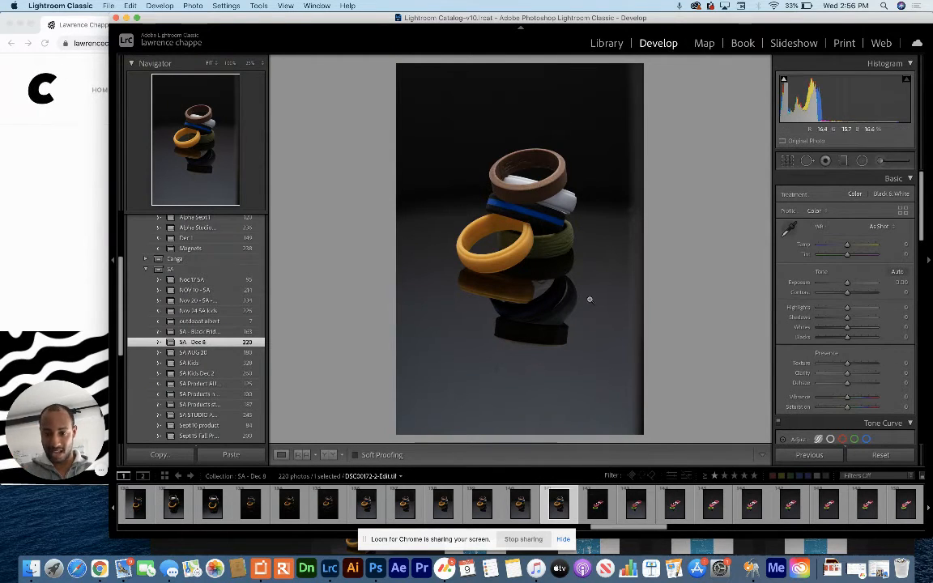
Check the external editing options available for DSC00172-2-Edit.tif without opening it elsewhere.
left_click(589, 502)
left_click(547, 503)
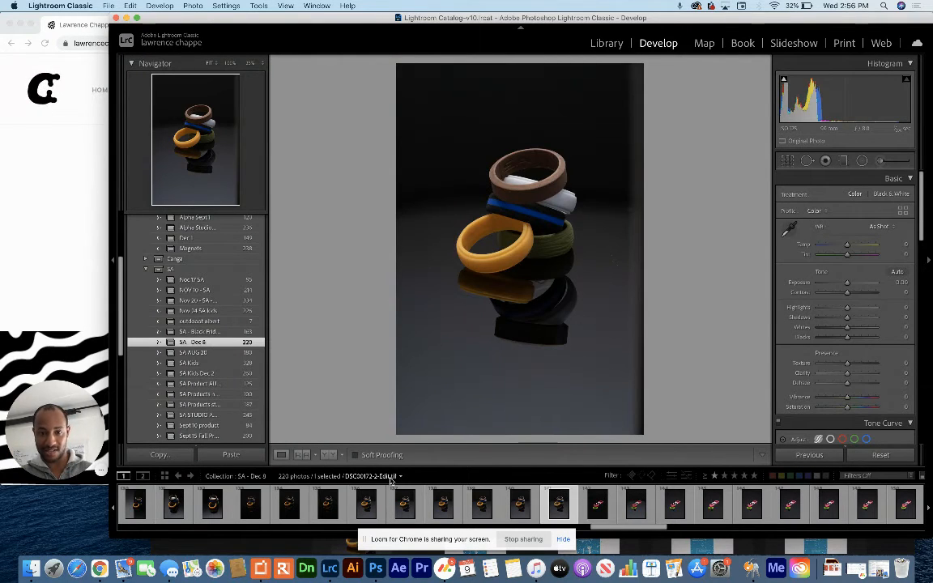
right_click(556, 514)
mouse_move(639, 310)
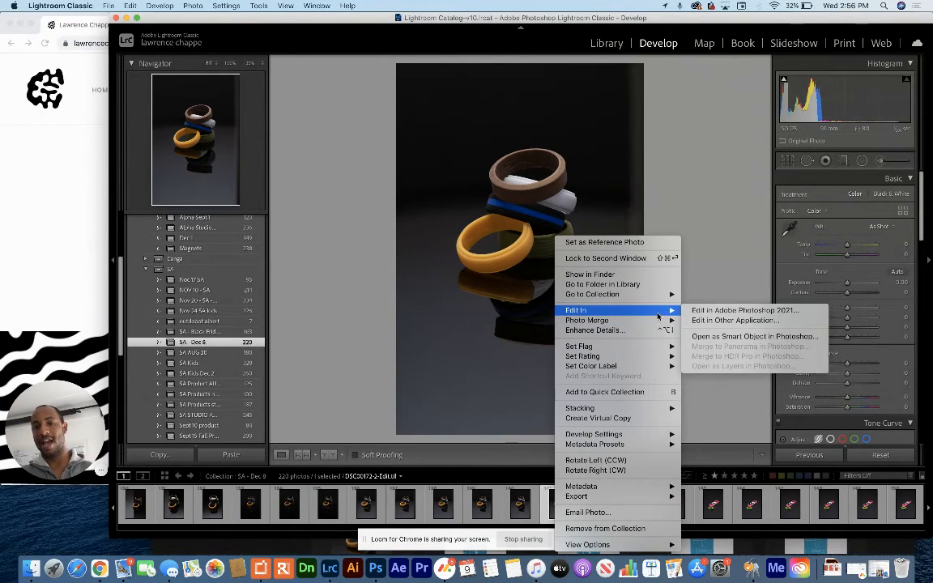
left_click(450, 315)
Inspect the ring surfaces at full magnification for dust and scratches, from the yellow ring up to the brown one.
left_click(516, 266)
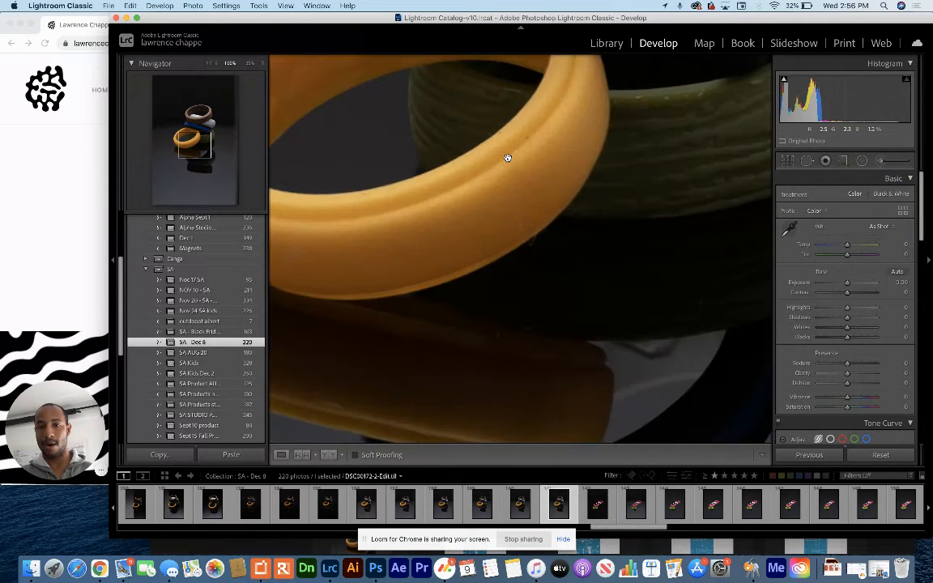
scroll(507, 158, "up", 5)
scroll(507, 158, "up", 5)
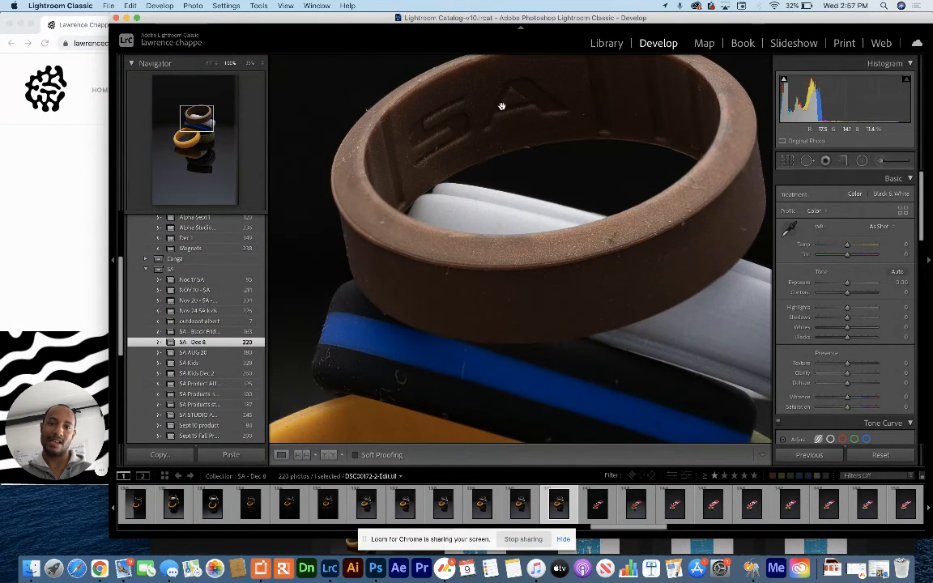
scroll(431, 316, "down", 10)
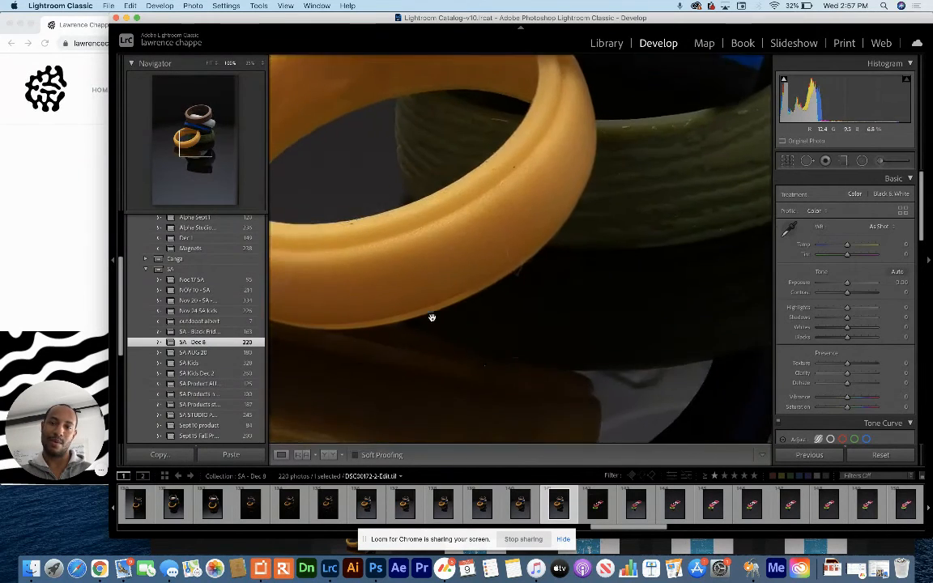
left_click(435, 313)
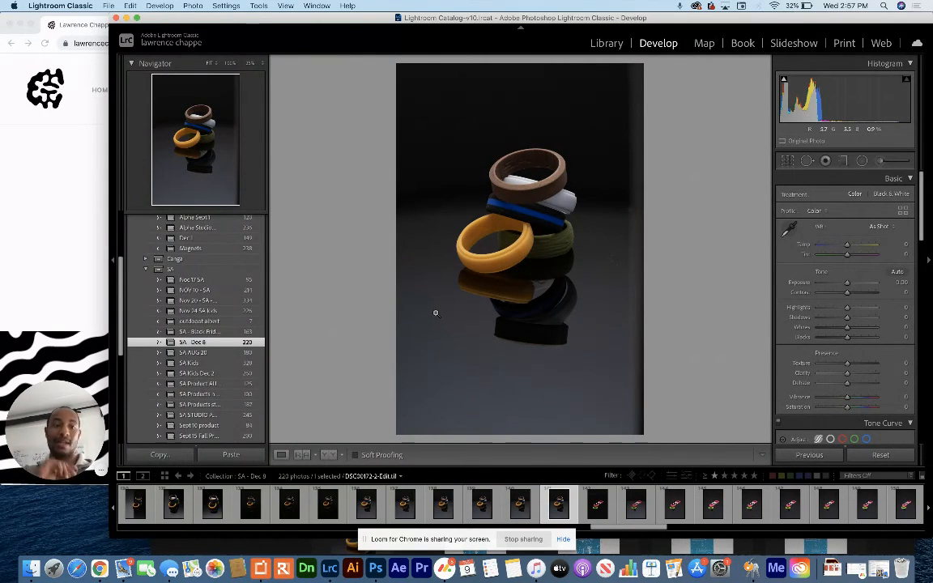
left_click(40, 422)
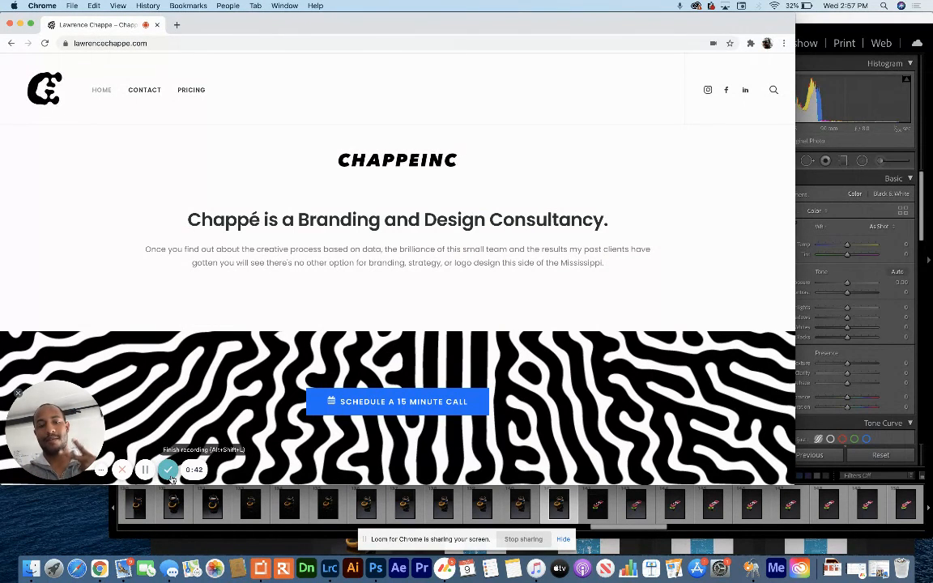